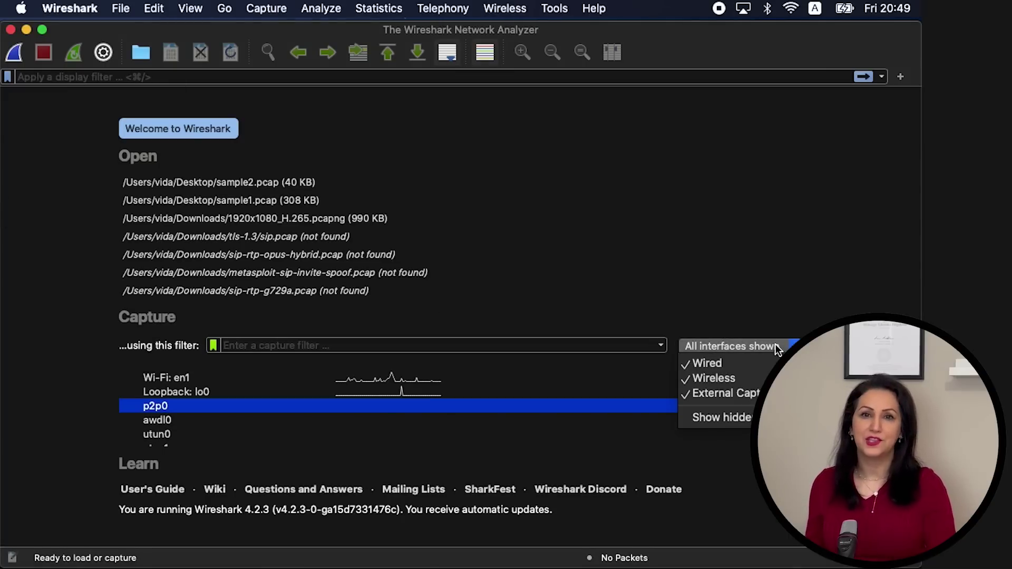
Record a live capture on the Wi-Fi: en1 interface, then stop it.
left_click(725, 393)
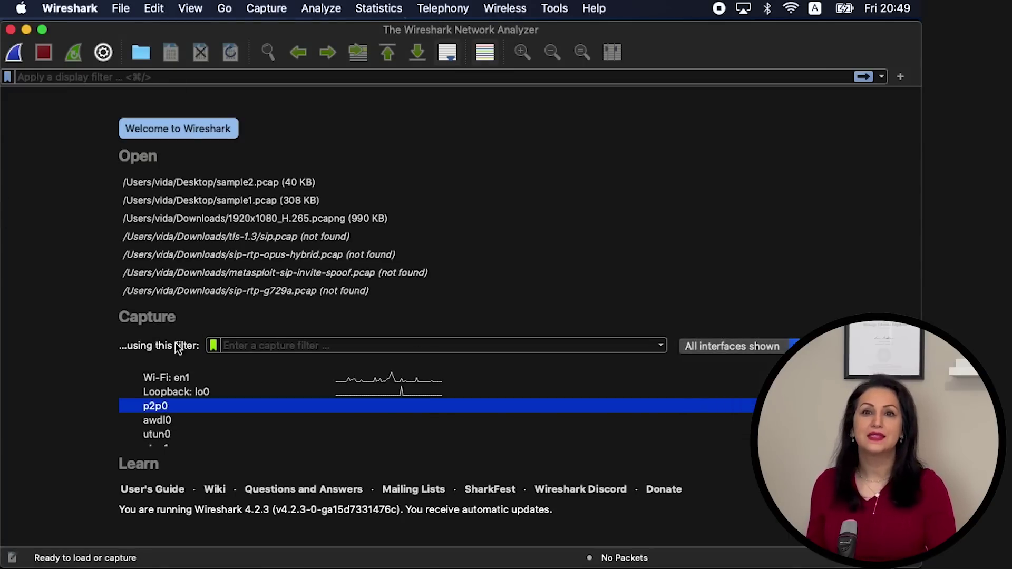
left_click(162, 378)
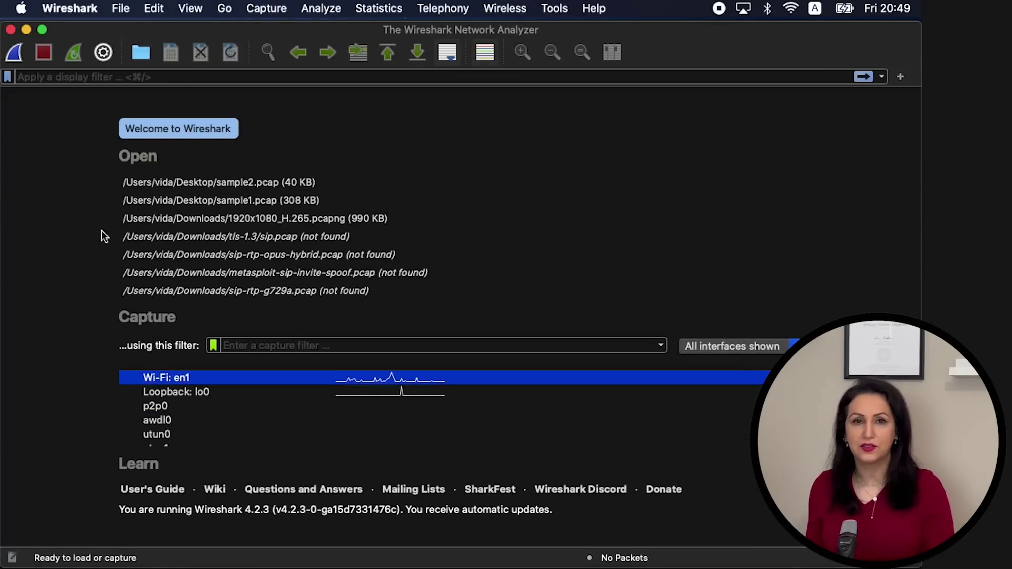
left_click(15, 53)
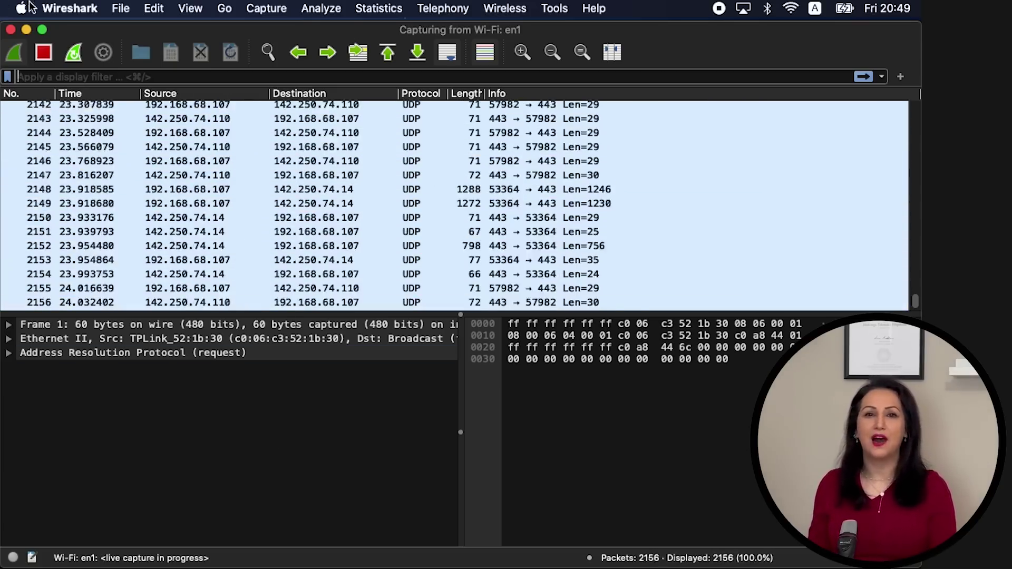
left_click(44, 54)
Save the capture as sample1 in the home folder.
left_click(121, 7)
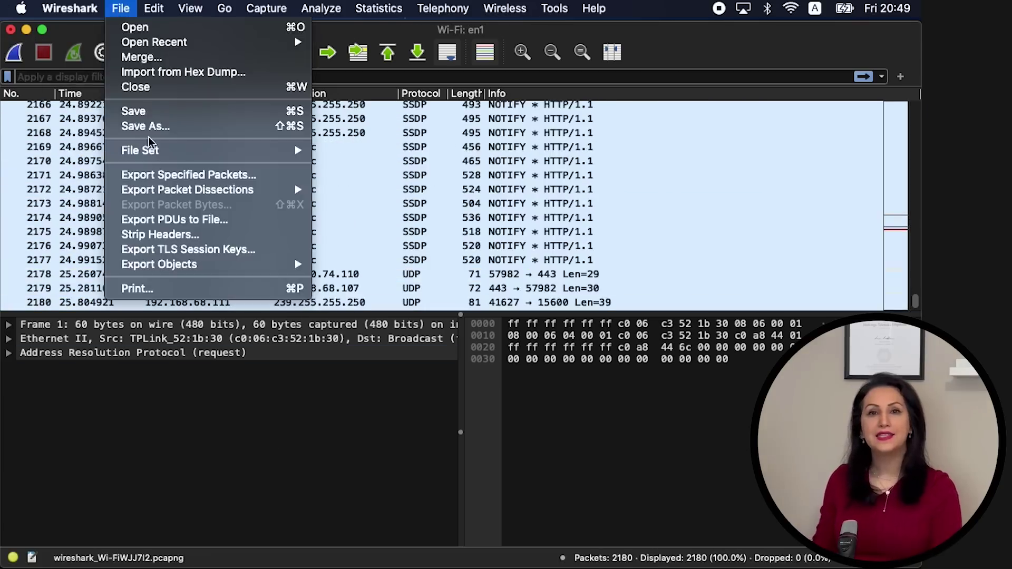
left_click(147, 124)
left_click(154, 98)
left_click(147, 120)
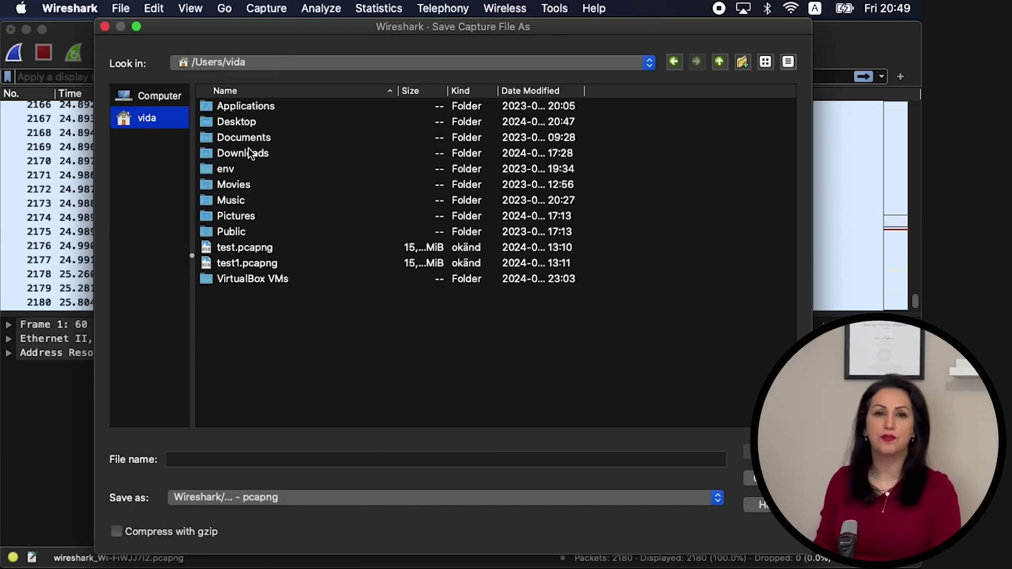
left_click(317, 460)
type("sample1")
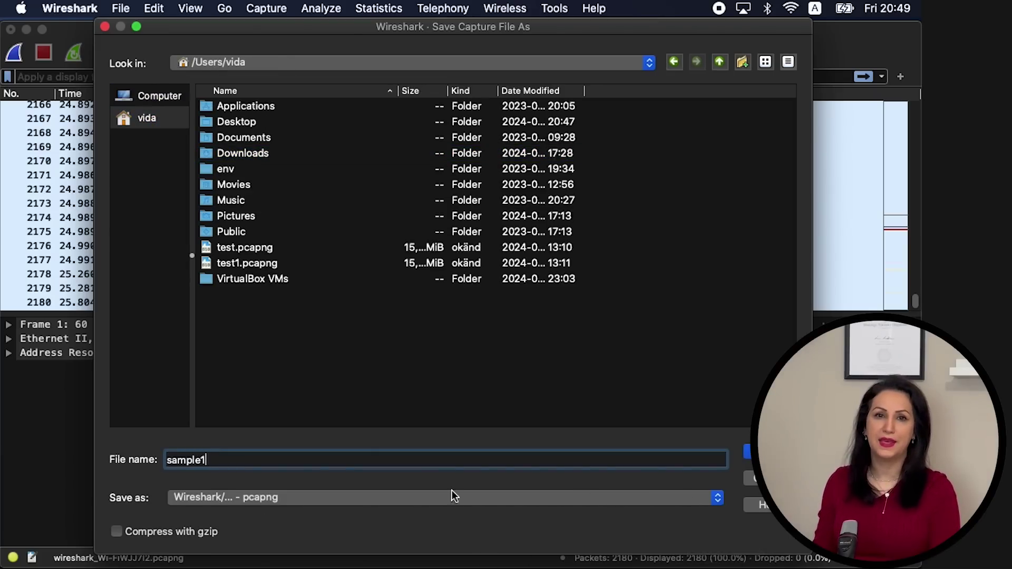
key("Return")
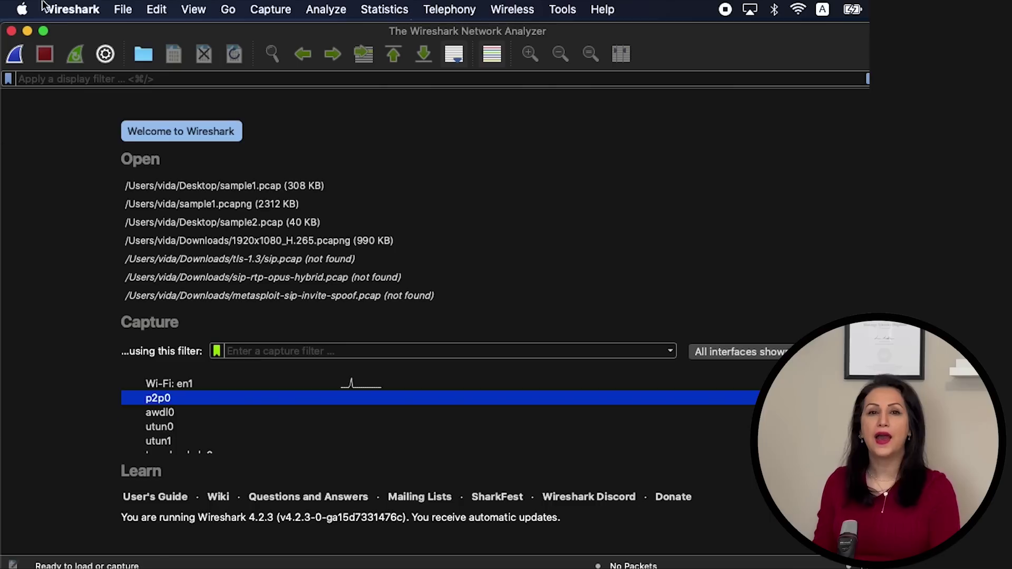
Load sample1.pcap from the Desktop and bring up RTP Streams from the Telephony menu.
left_click(123, 9)
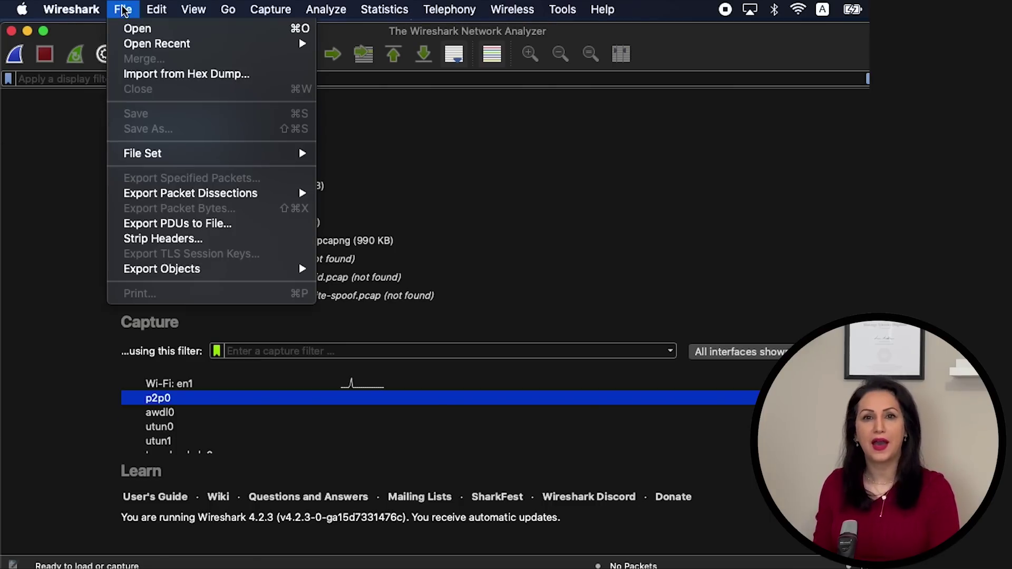
left_click(132, 29)
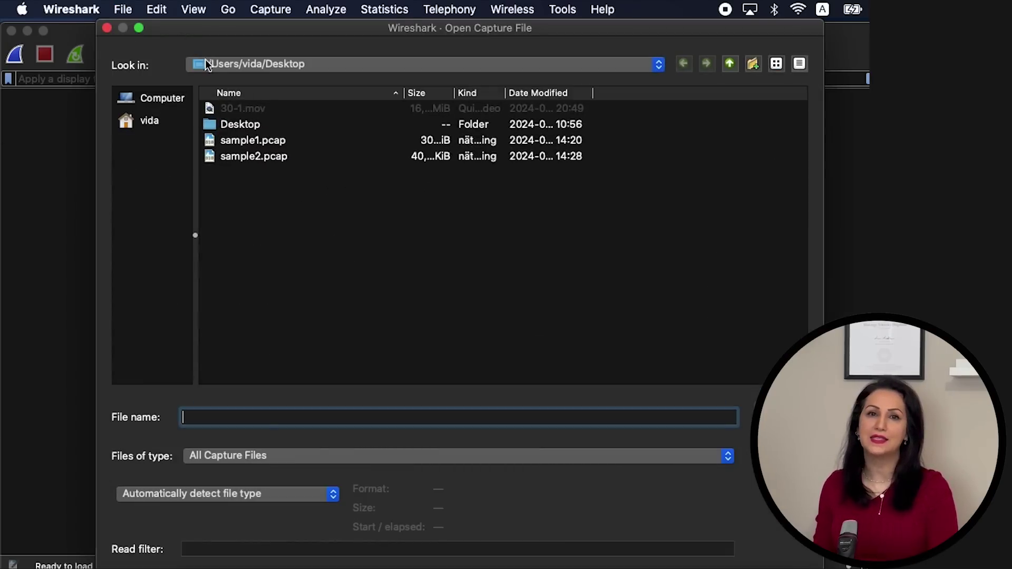
left_click(256, 145)
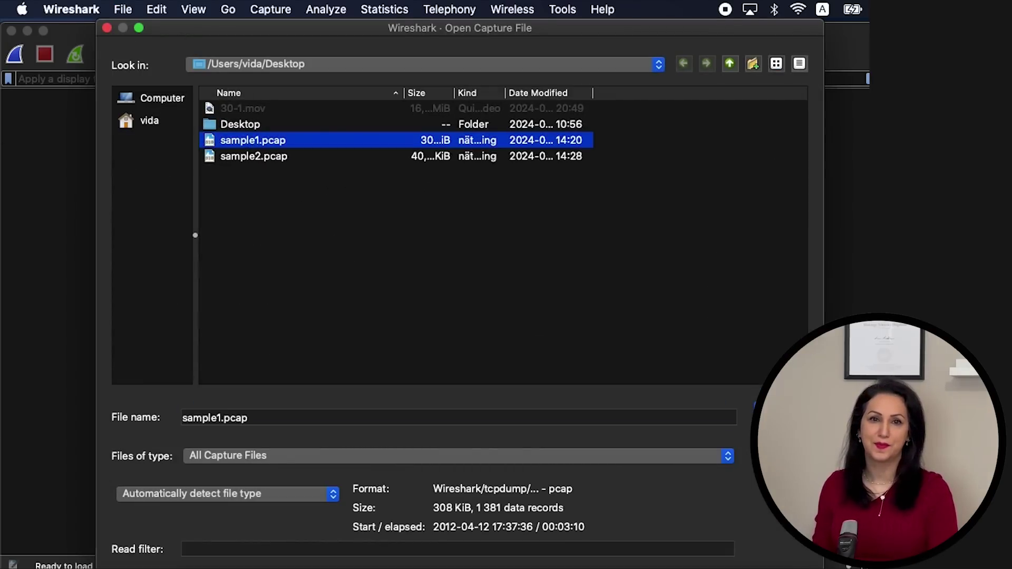
key("Return")
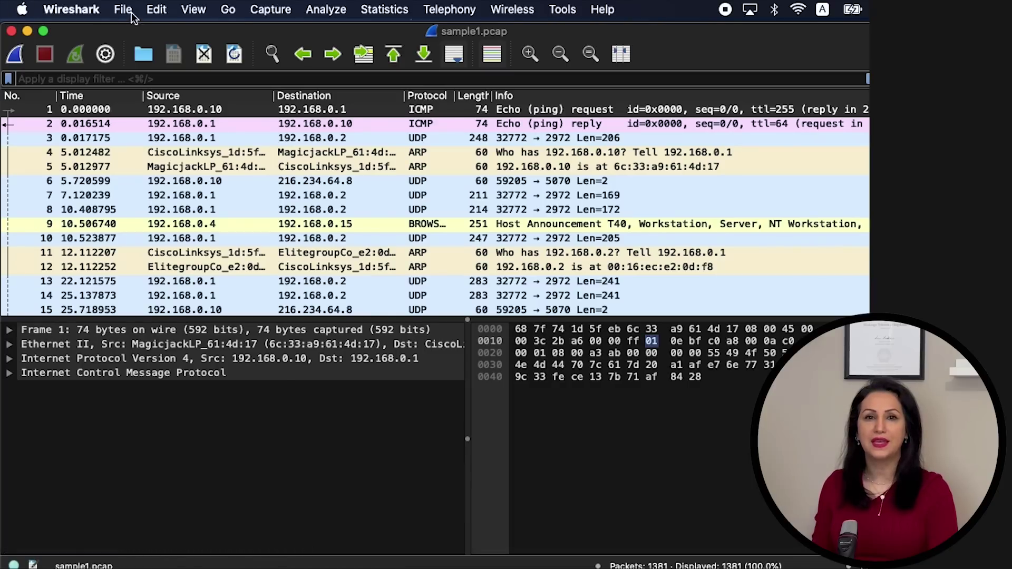
left_click(449, 10)
mouse_move(457, 160)
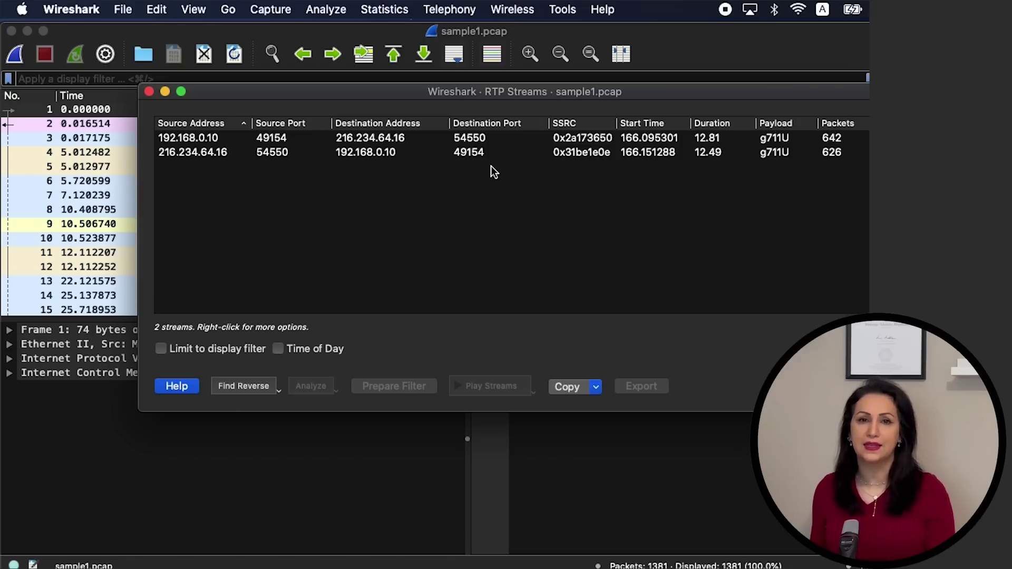
scroll(490, 165, "right", 2)
scroll(491, 165, "right", 5)
scroll(491, 166, "right", 1)
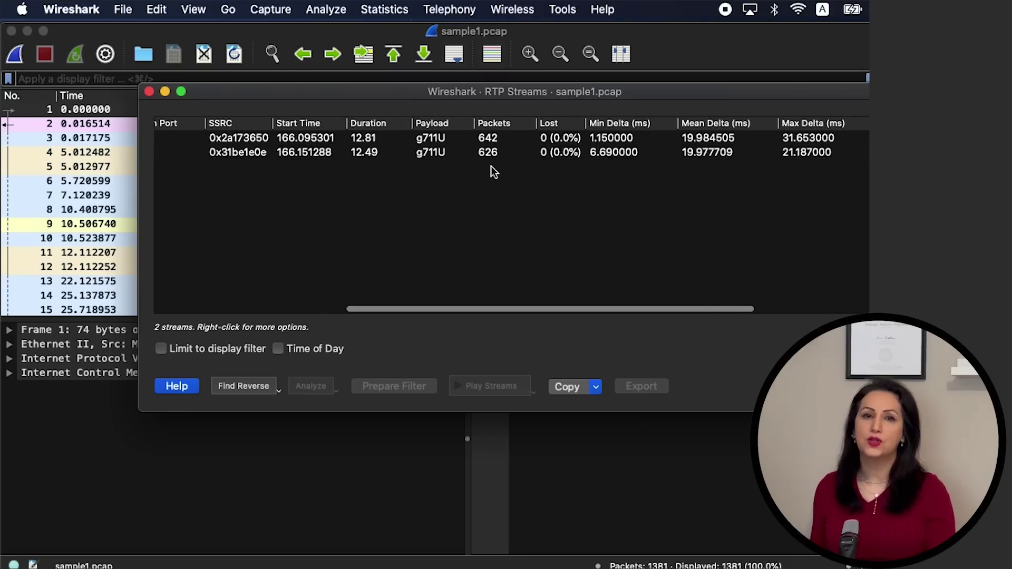
scroll(491, 166, "right", 3)
scroll(491, 165, "right", 4)
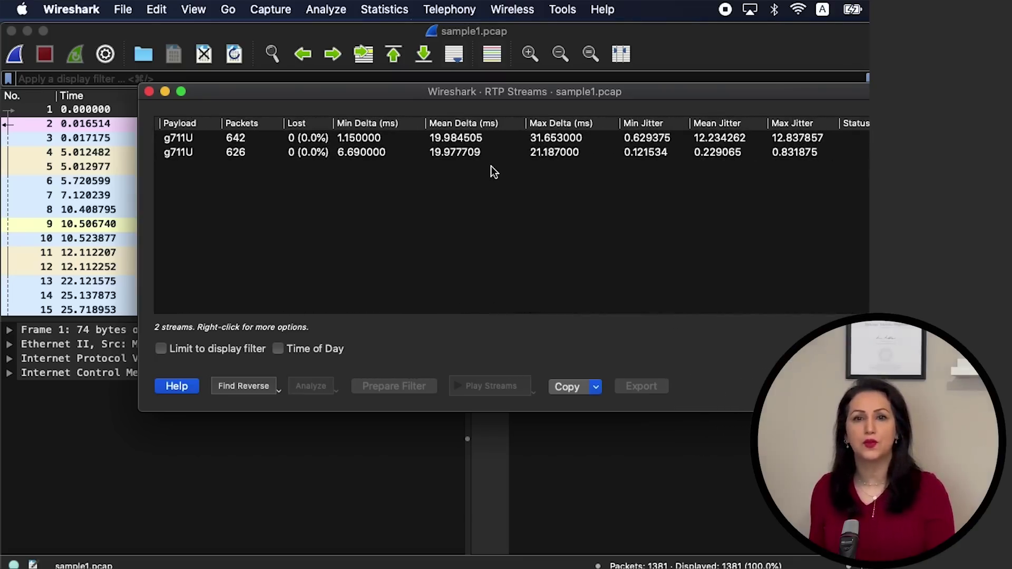
scroll(491, 165, "left", 2)
scroll(490, 166, "left", 4)
scroll(492, 165, "left", 3)
scroll(491, 167, "left", 2)
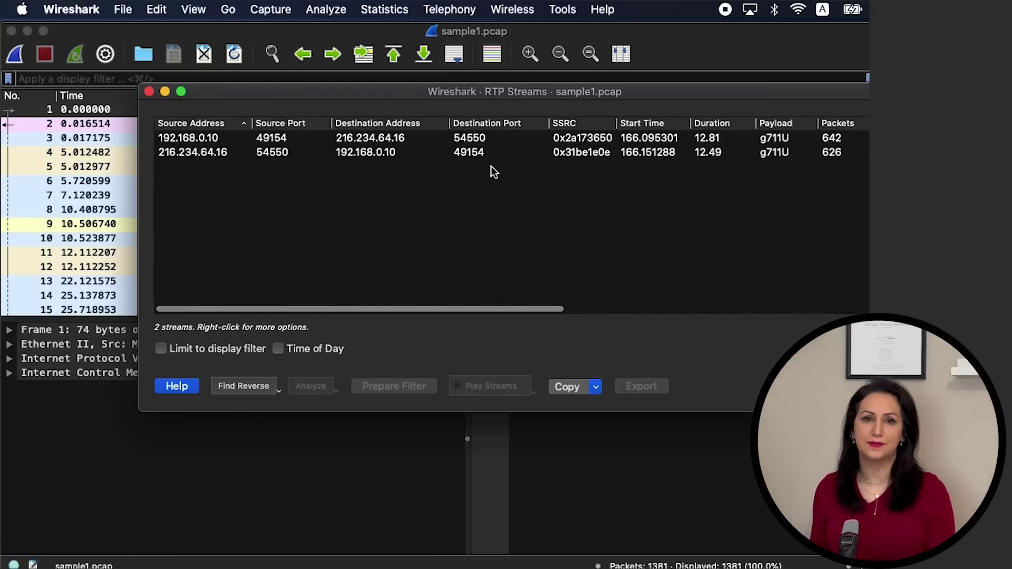
Play the 192.168.0.10 stream from about 174.5 s, then also select the 216.234.64.16 stream.
left_click(183, 142)
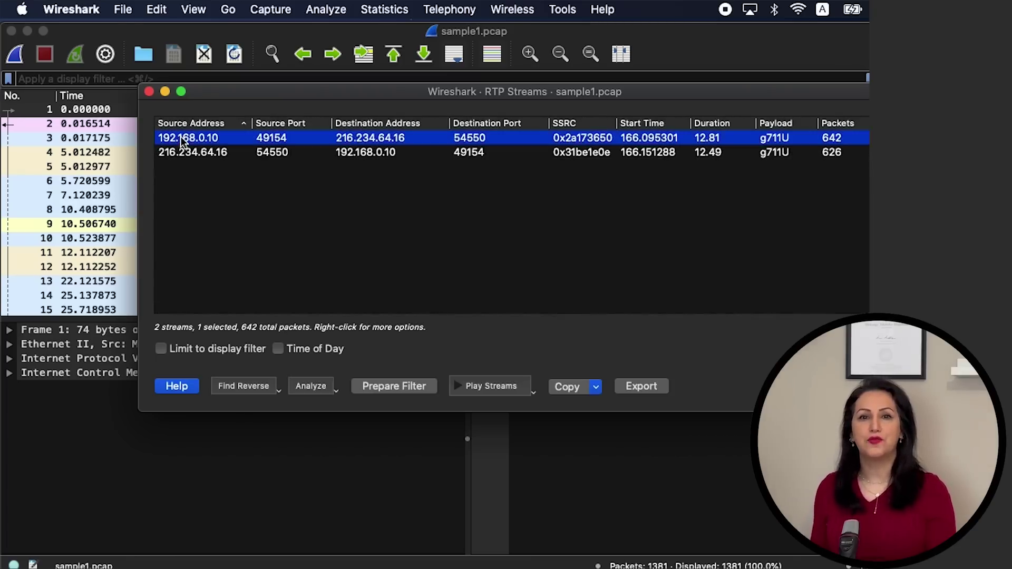
left_click(460, 385)
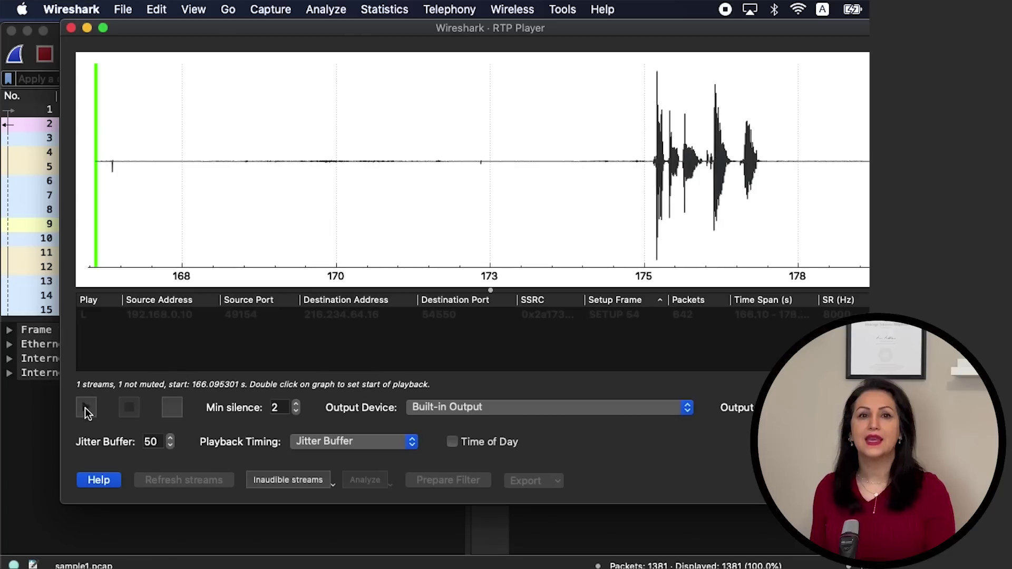
left_click(87, 409)
double_click(614, 212)
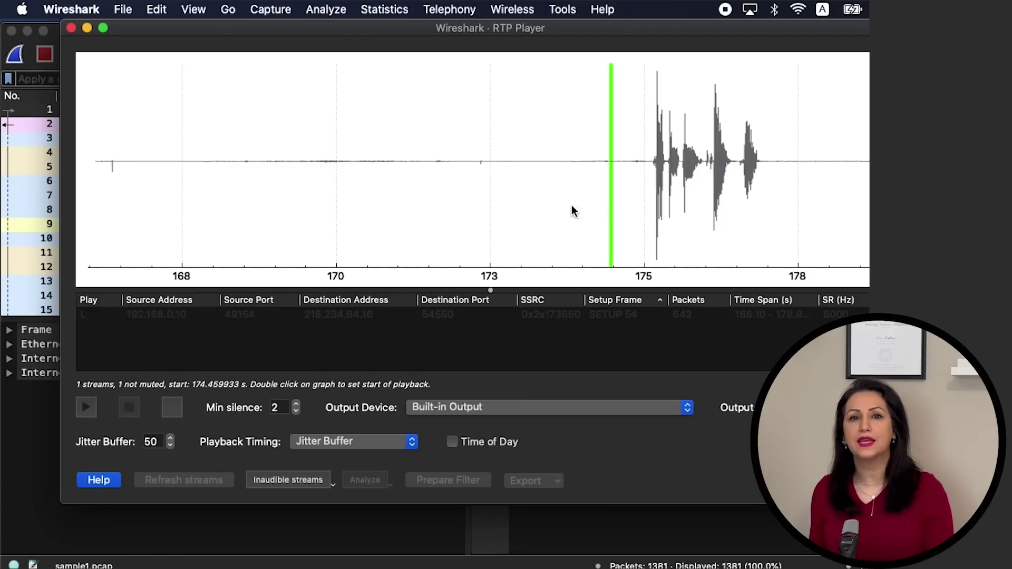
left_click(87, 411)
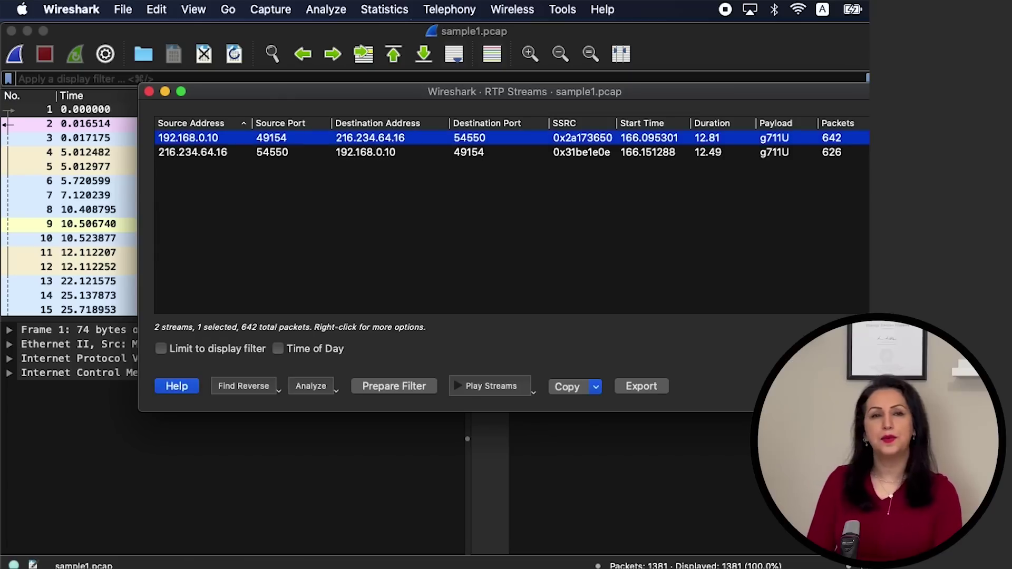
left_click(204, 157, "shift")
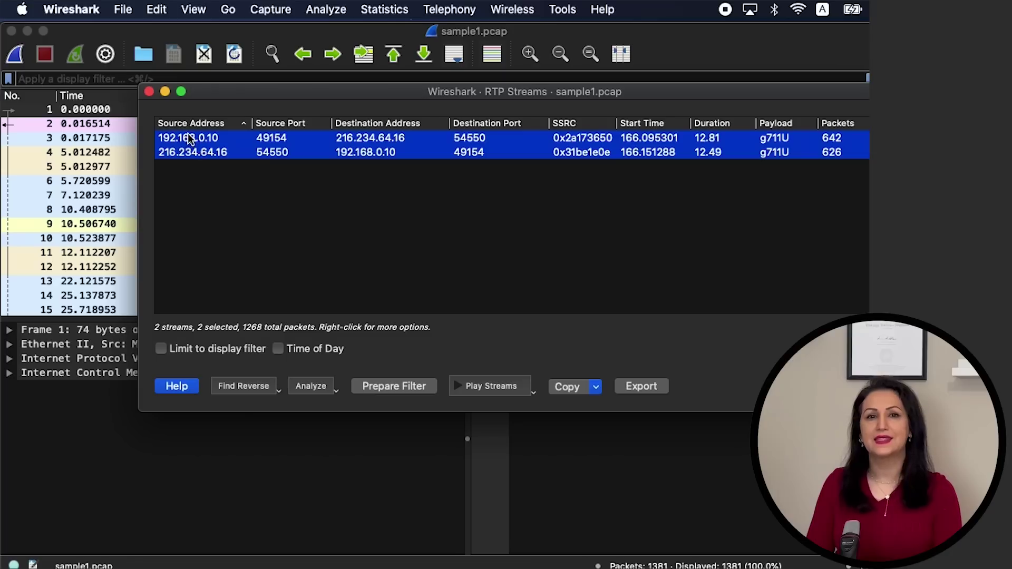
Play only the 216.234.64.16 stream in the RTP Player, then close the player.
left_click(190, 139, "super")
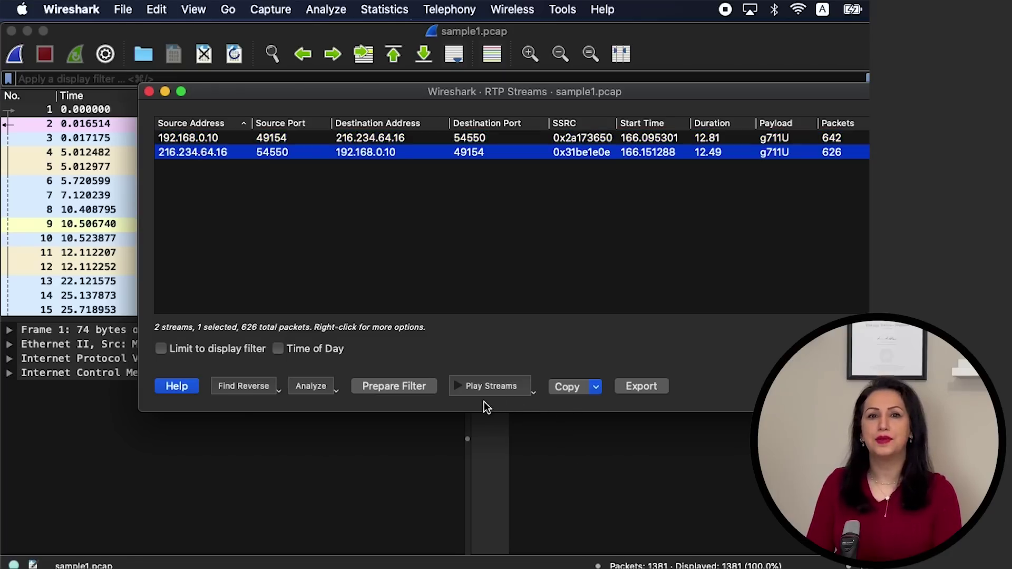
left_click(456, 387)
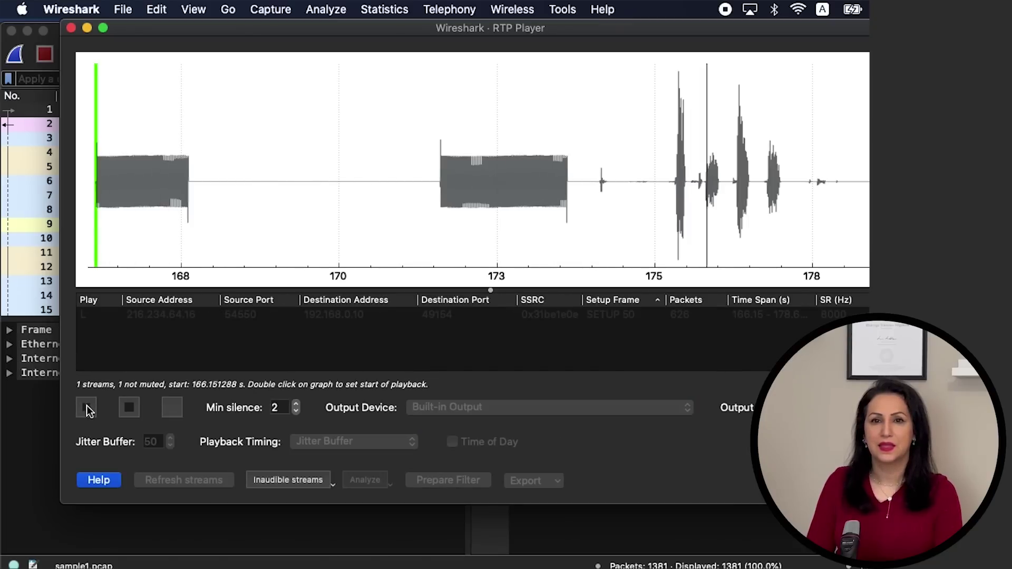
key("Escape")
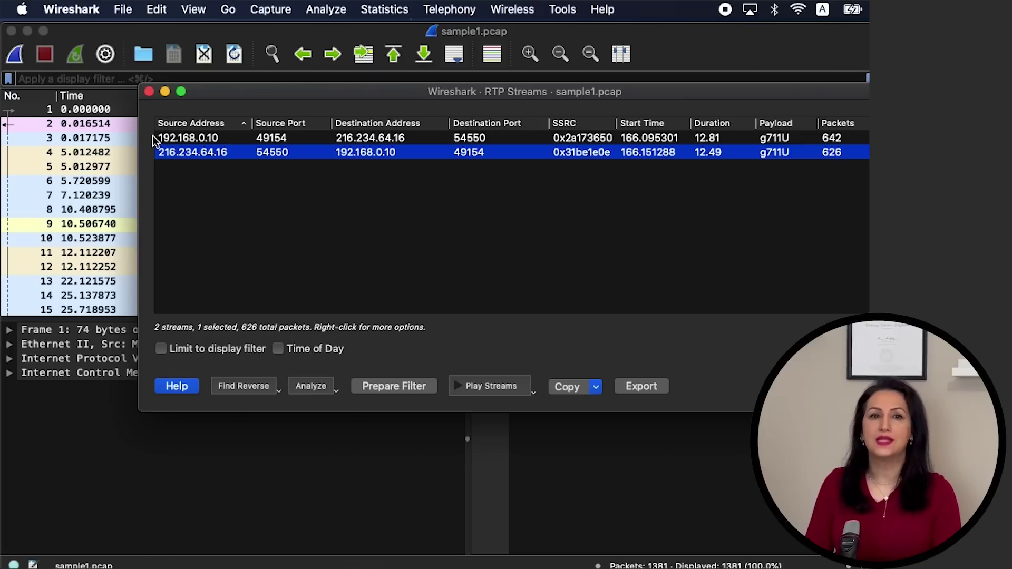
Select both RTP streams and play them together in the RTP Player.
left_click(167, 140, "shift")
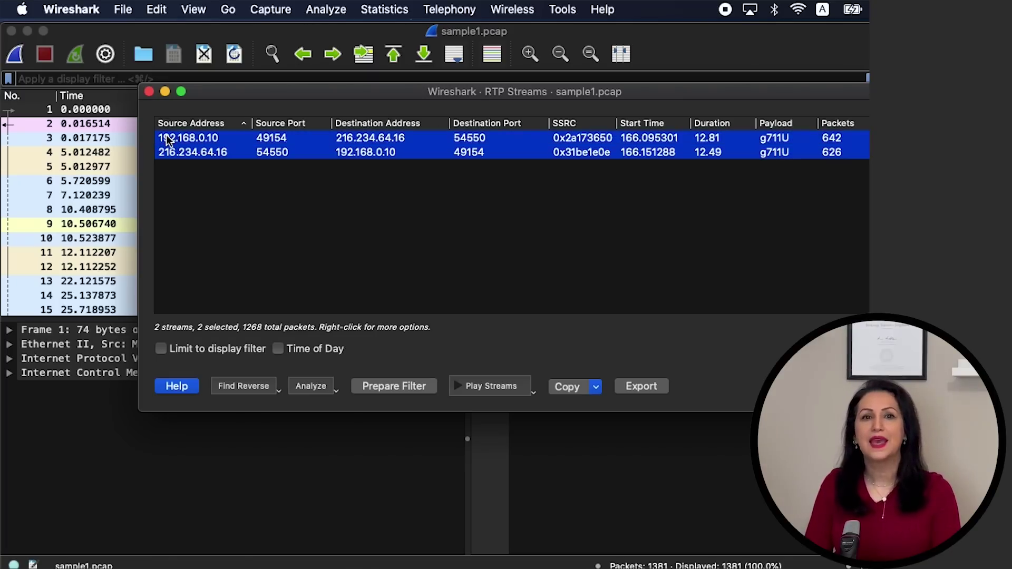
left_click(470, 388)
left_click(87, 408)
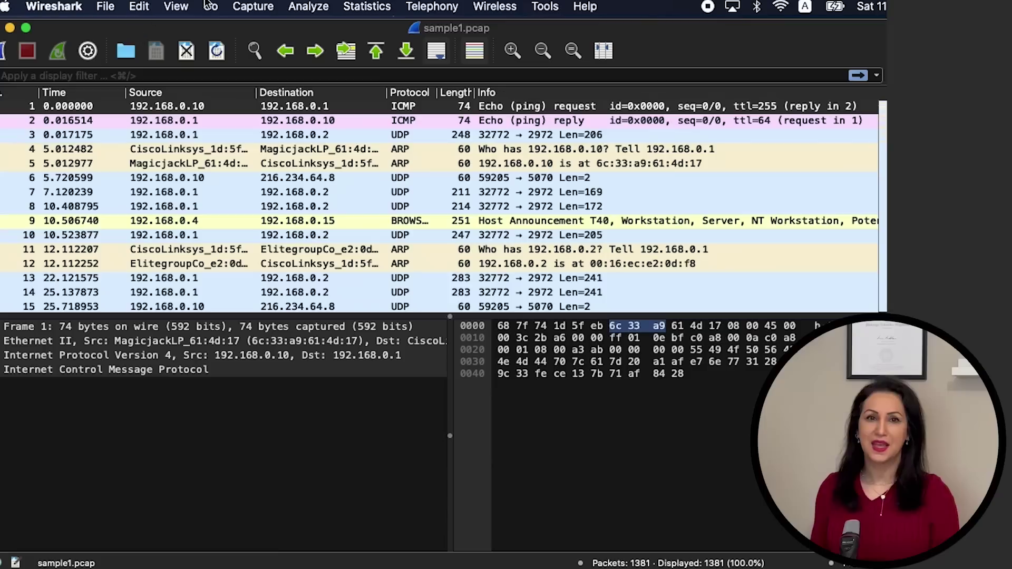
Open SIP Flows, select the 11-packet, 19-second call and sort by Initial Speaker.
left_click(423, 7)
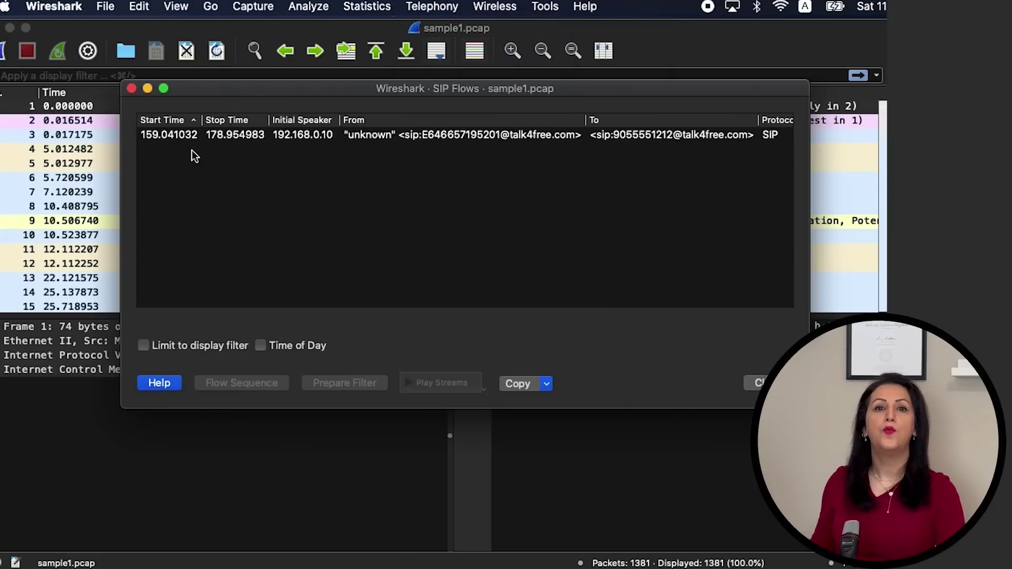
left_click(289, 135)
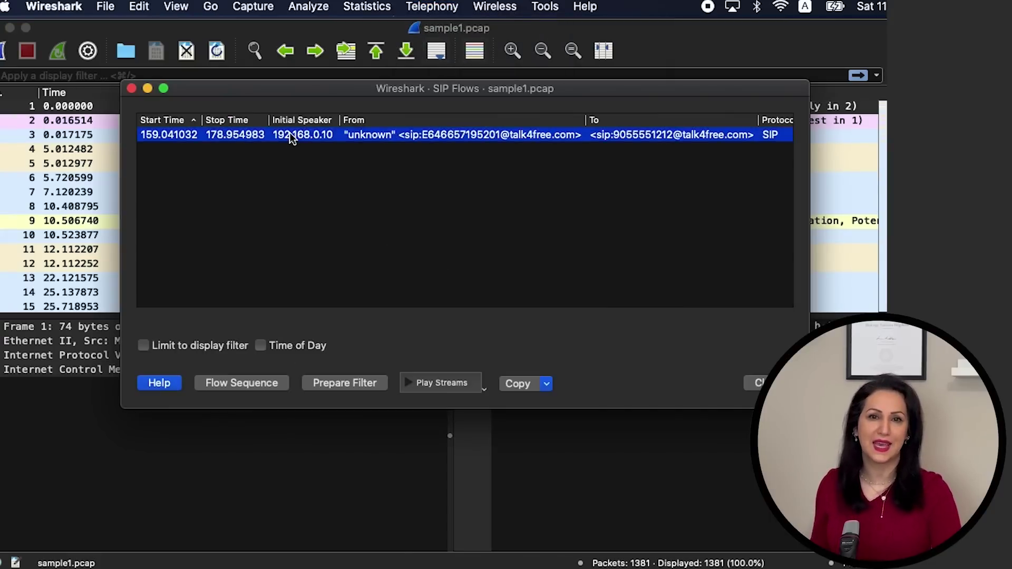
left_click(294, 121)
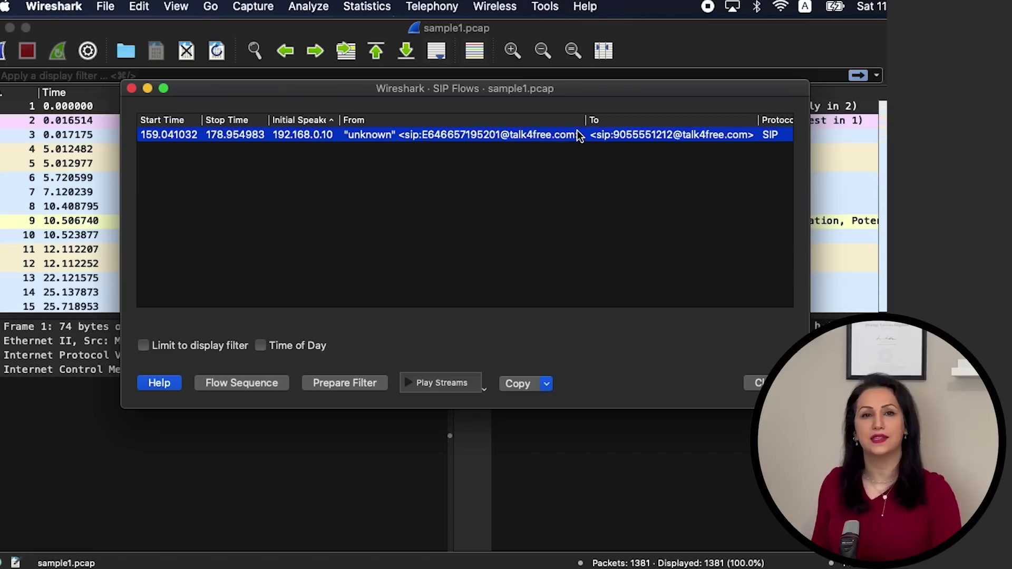
scroll(578, 136, "right", 2)
scroll(578, 136, "right", 5)
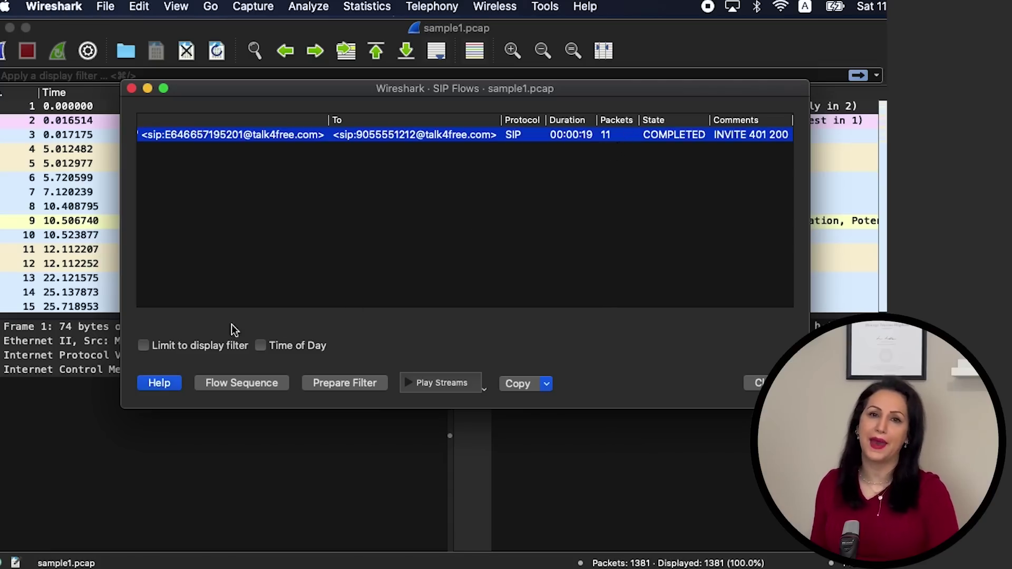
Load the SIP call's two RTP streams into the RTP Player and start playback.
left_click(409, 385)
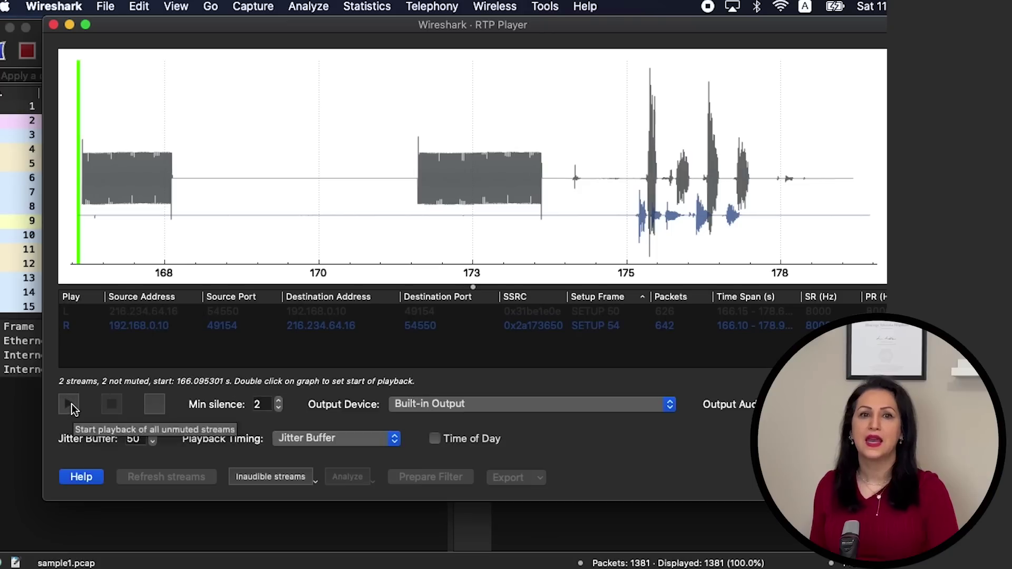
left_click(69, 404)
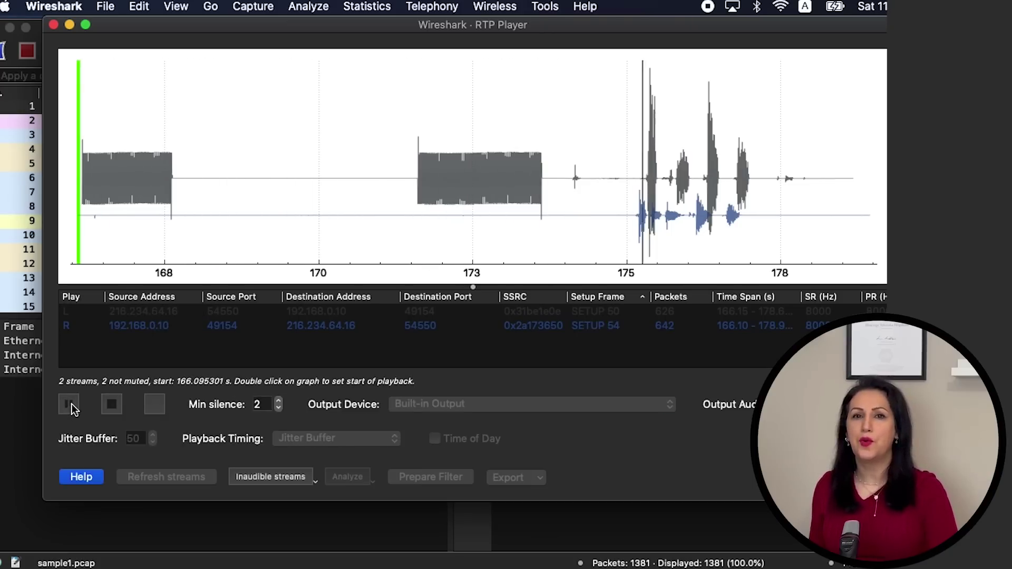